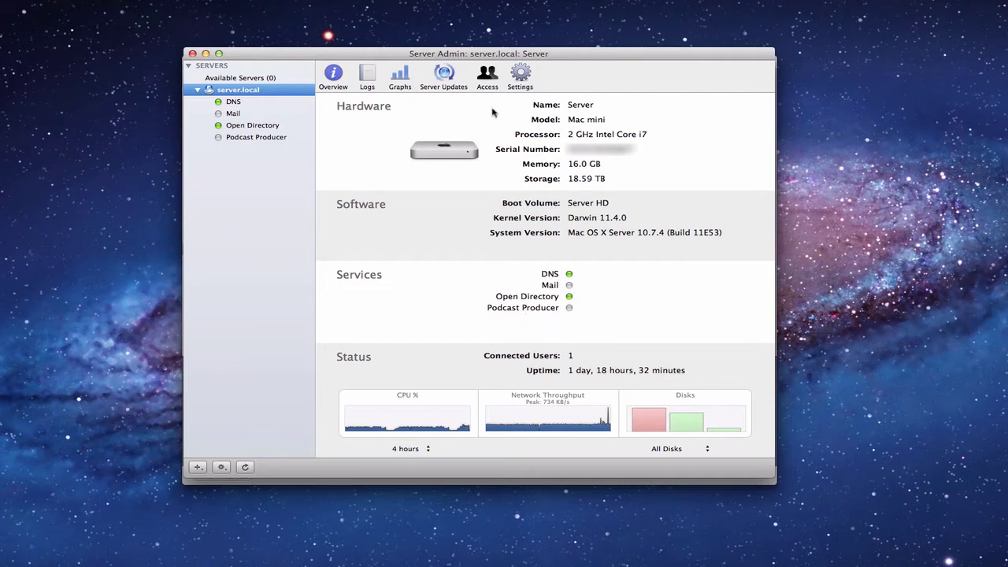
# Add Software Update to the services configured on server.local and save the change
pyautogui.click(520, 77)
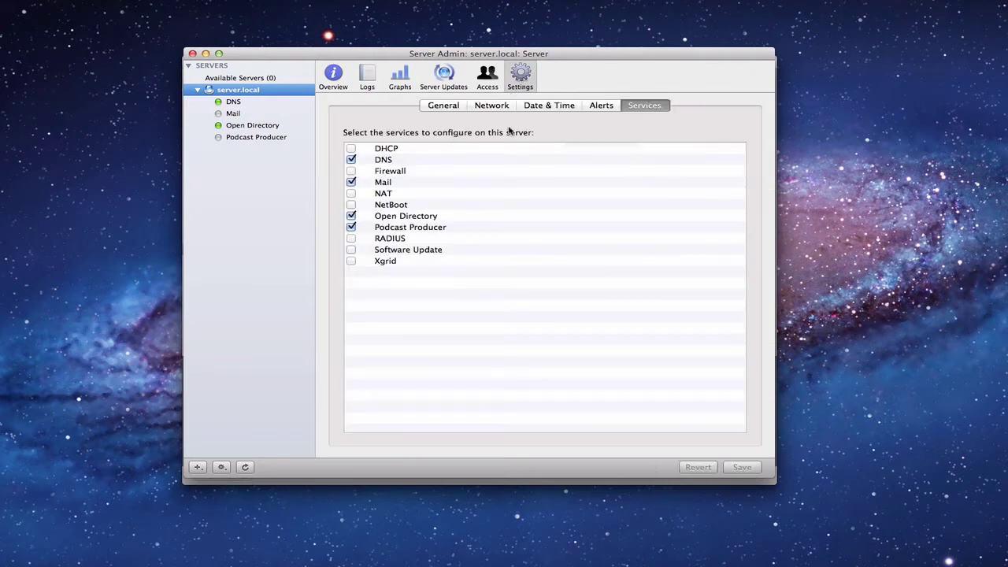
pyautogui.click(645, 109)
pyautogui.click(351, 251)
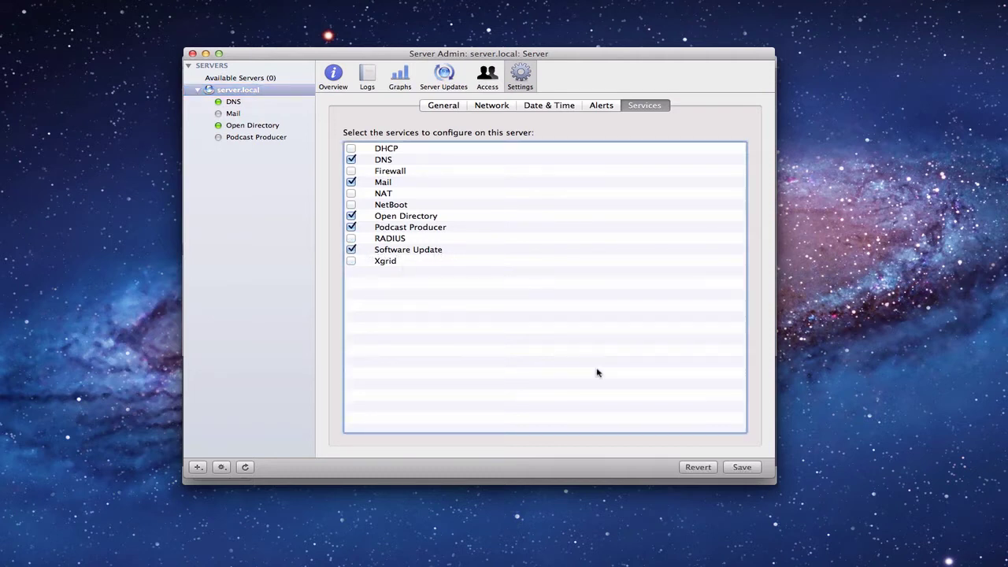
pyautogui.click(741, 467)
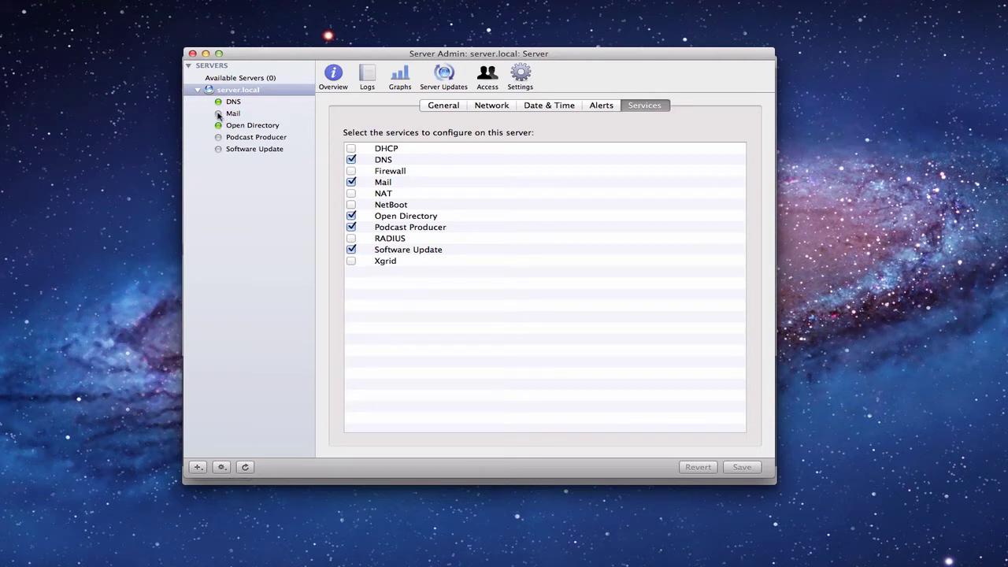
# Review the Software Update service's overview, service log and list of updates
pyautogui.click(257, 149)
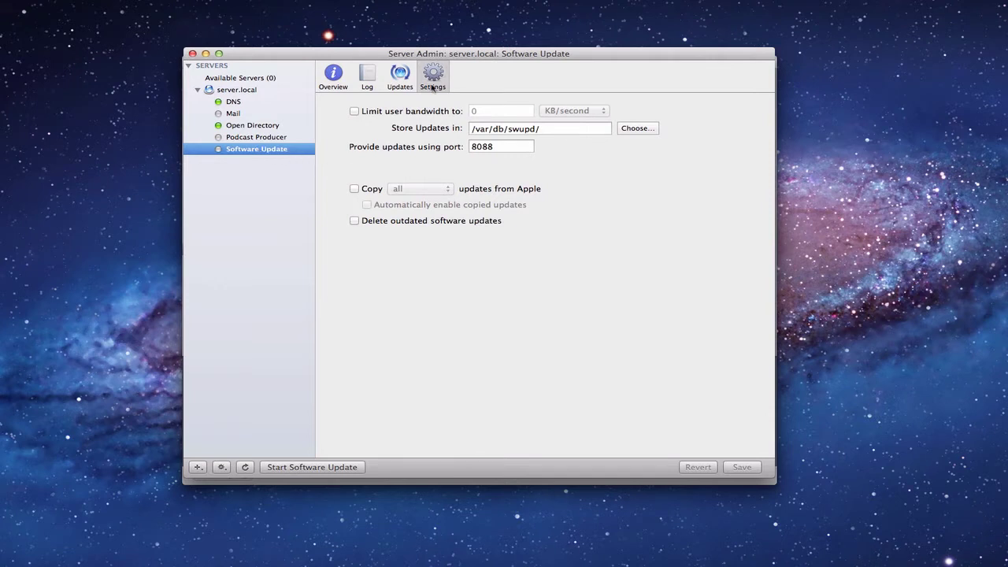
pyautogui.click(336, 75)
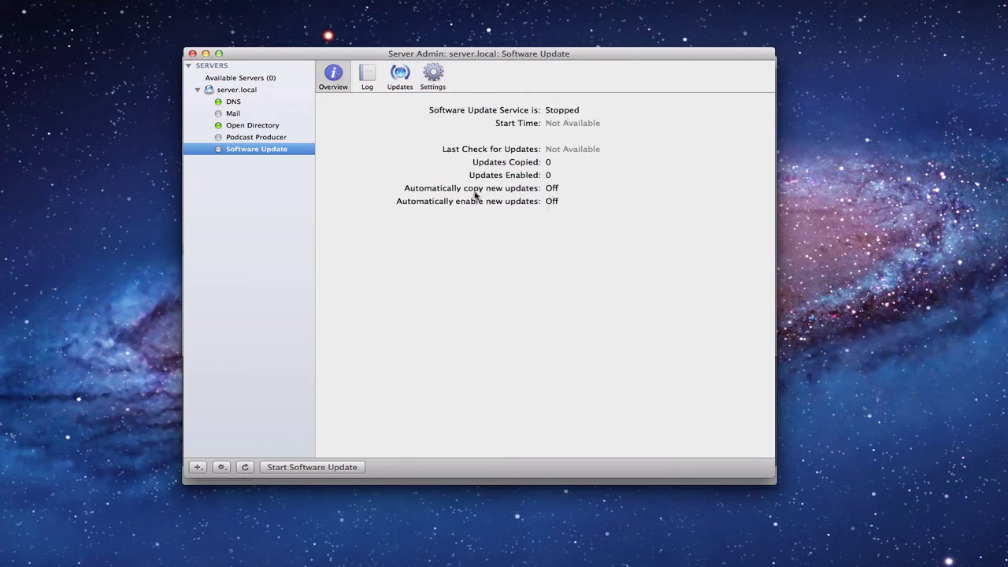
pyautogui.click(368, 76)
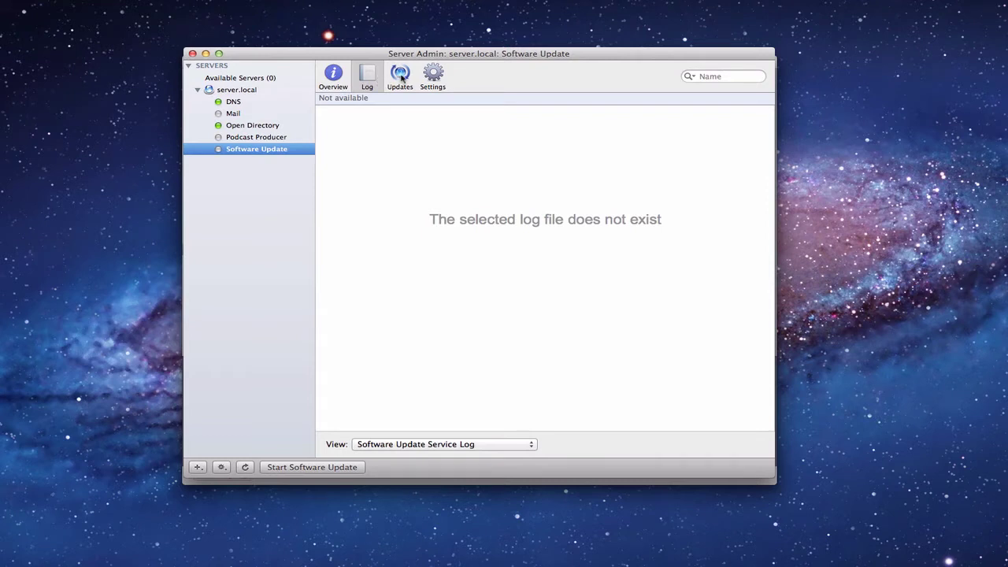
pyautogui.click(401, 75)
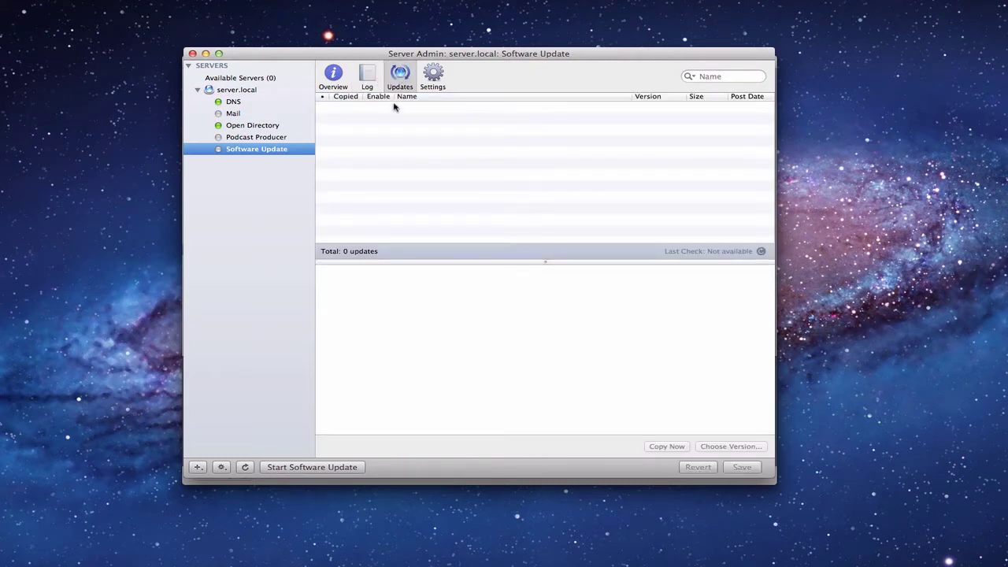
# Create a folder named Software Updates on the Drobo volume and set it as the storage location for updates
pyautogui.click(435, 80)
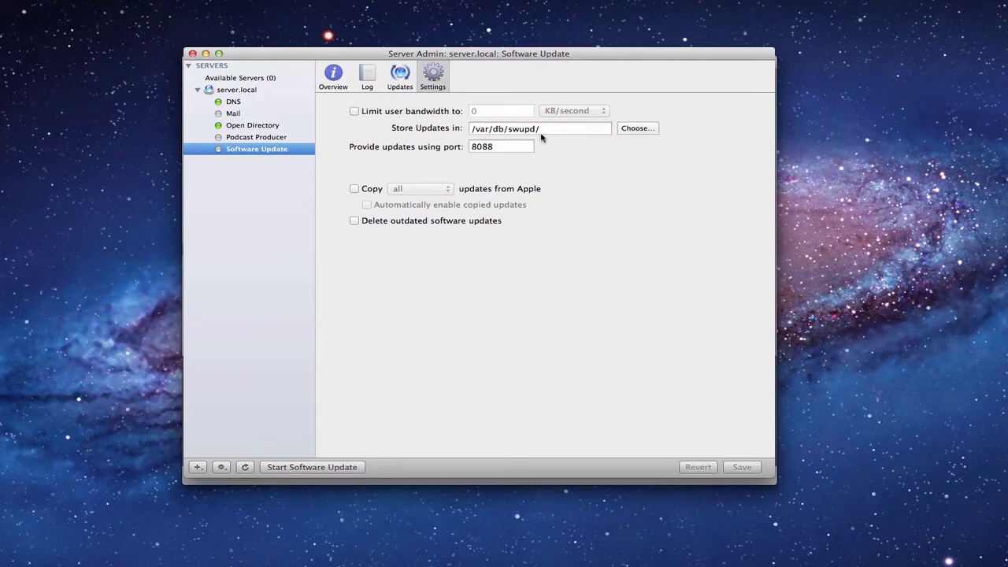
pyautogui.click(637, 130)
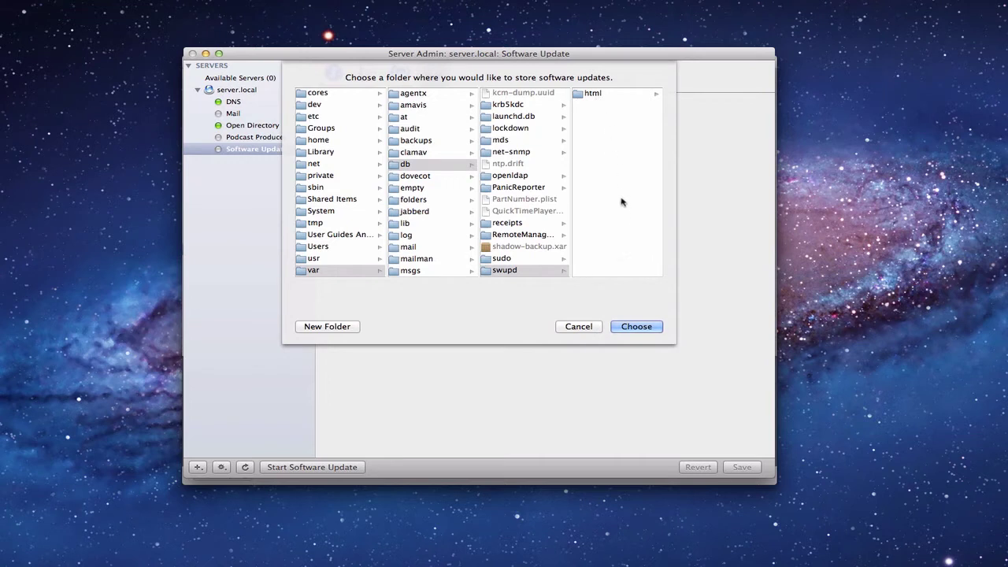
pyautogui.hscroll(-2, 468, 221)
pyautogui.hscroll(-4, 468, 222)
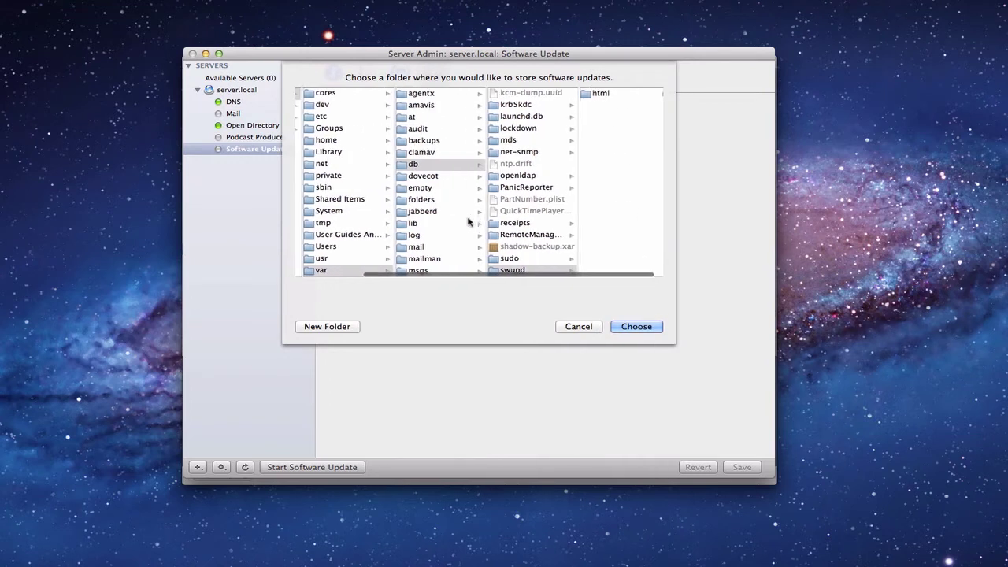
pyautogui.hscroll(-4, 468, 222)
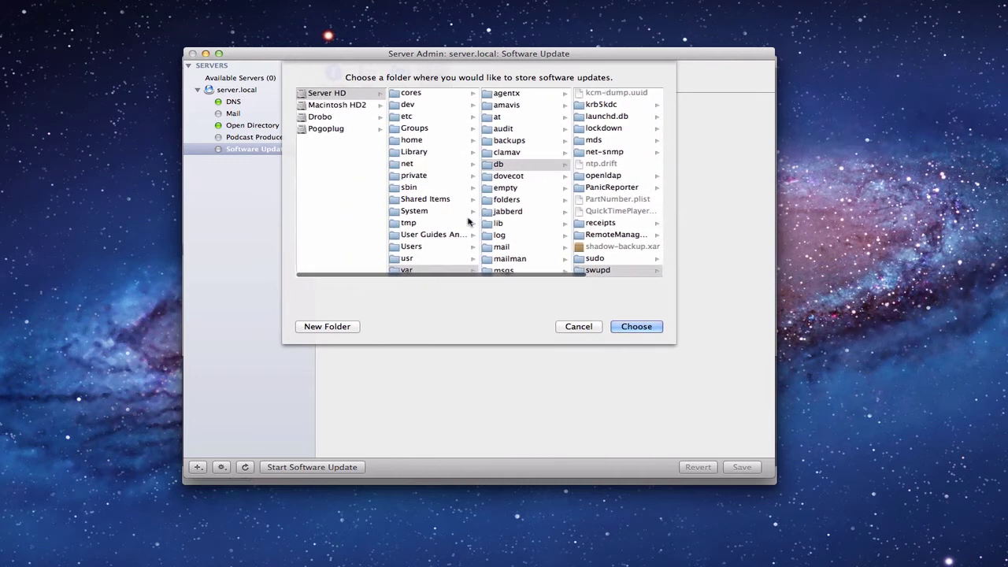
pyautogui.click(319, 117)
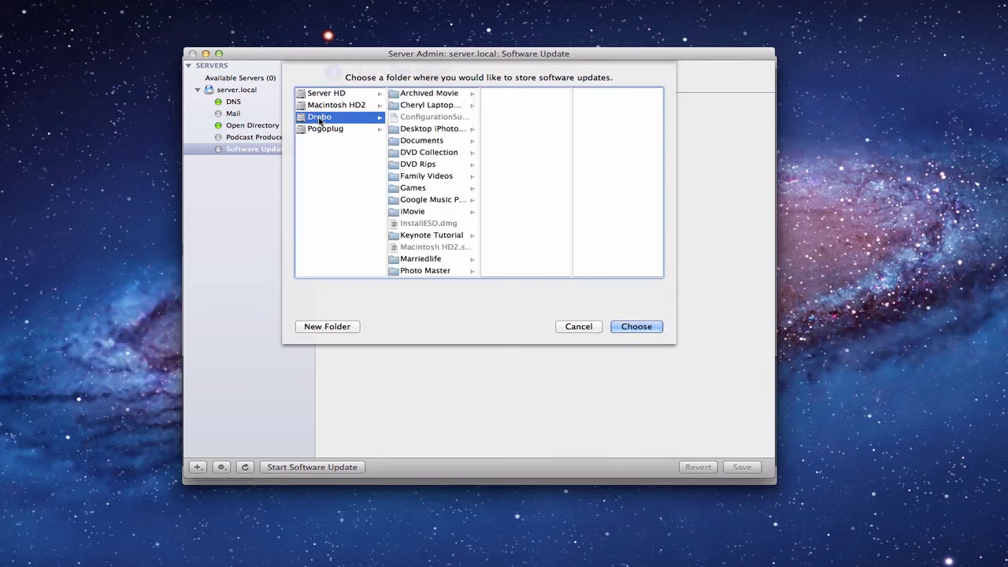
pyautogui.click(335, 327)
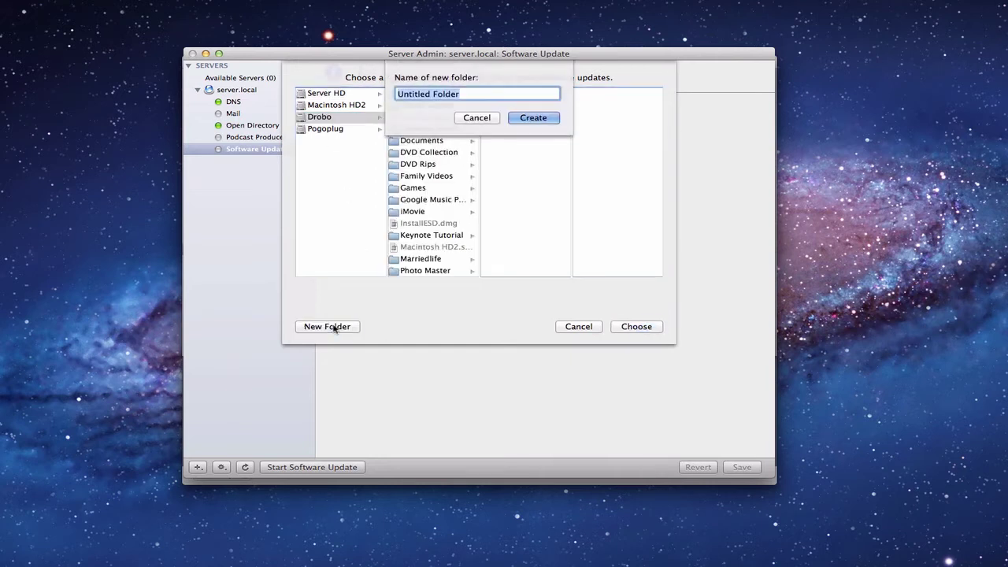
pyautogui.write('Softe')
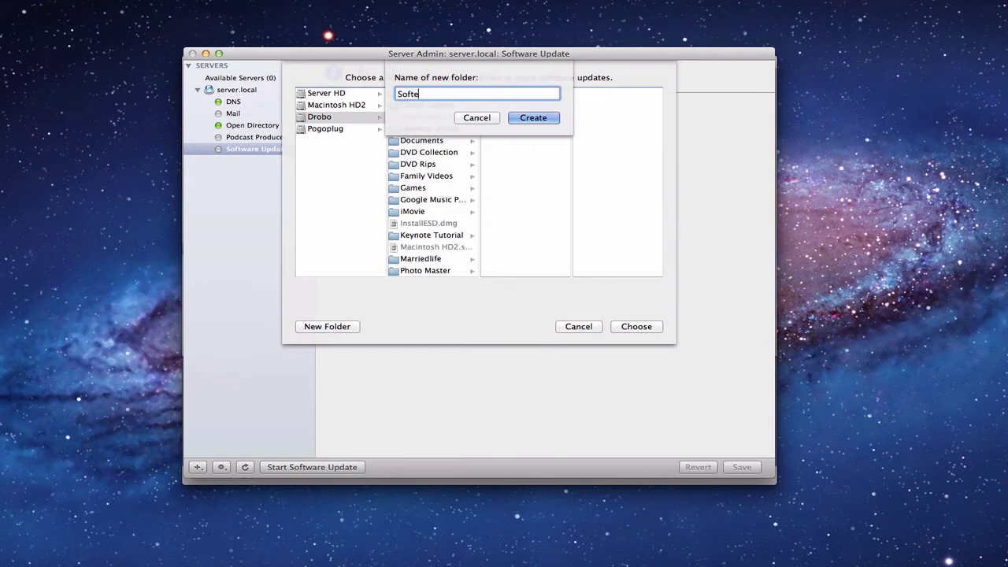
pyautogui.press('BackSpace')
pyautogui.write('ware Updates')
pyautogui.click(533, 119)
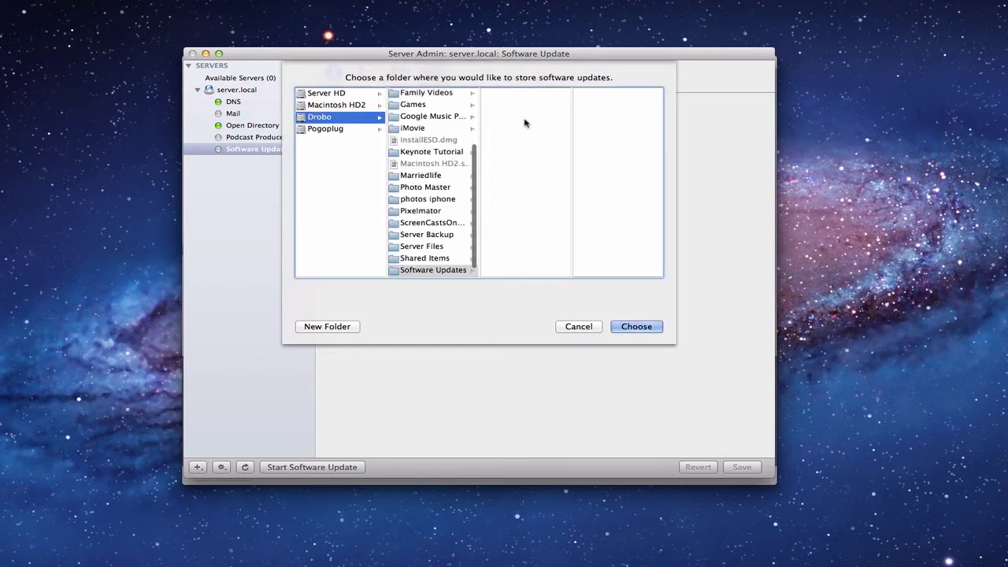
pyautogui.click(634, 327)
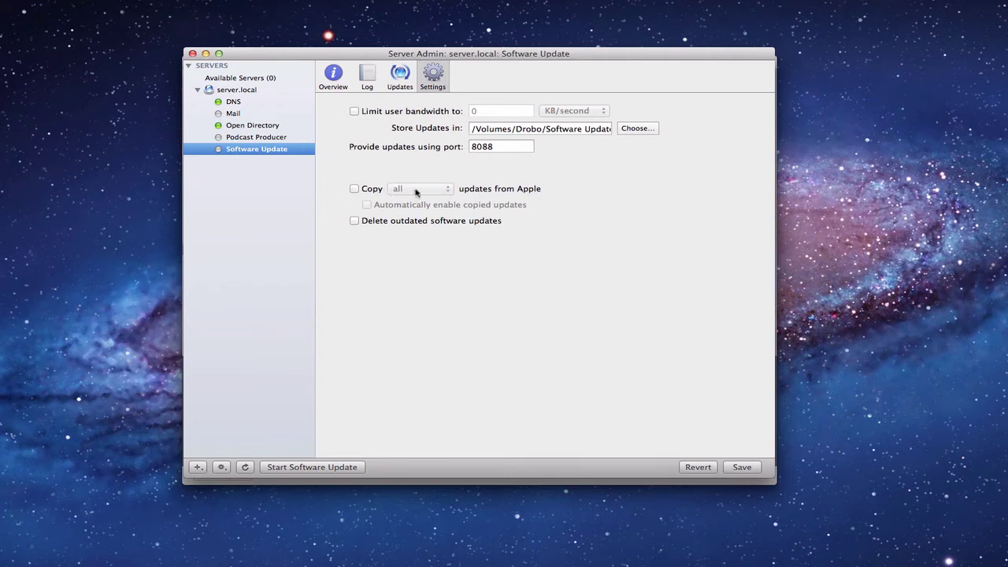
# Turn on copying of updates from Apple with automatic enabling, limited to all new updates
pyautogui.click(355, 189)
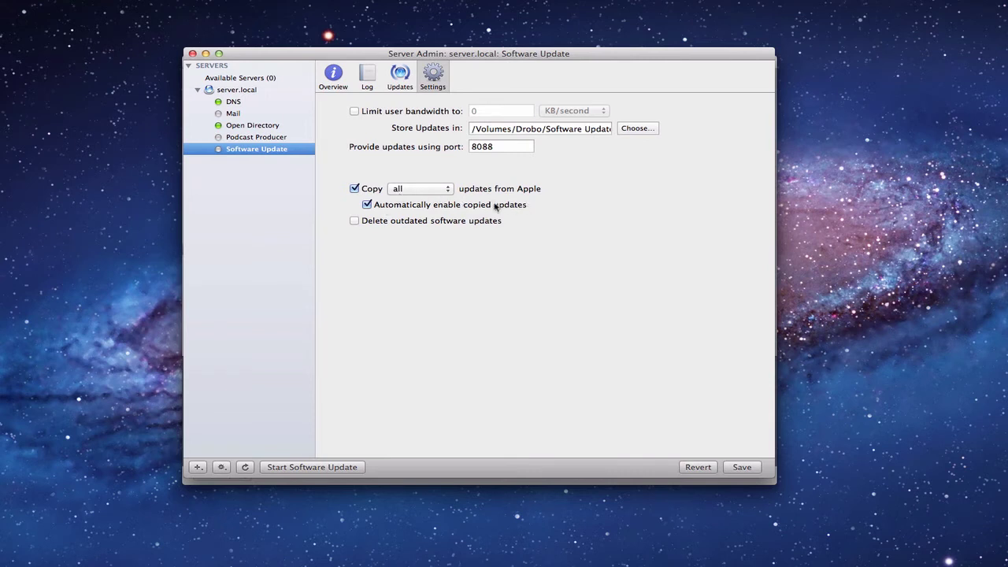
pyautogui.click(447, 194)
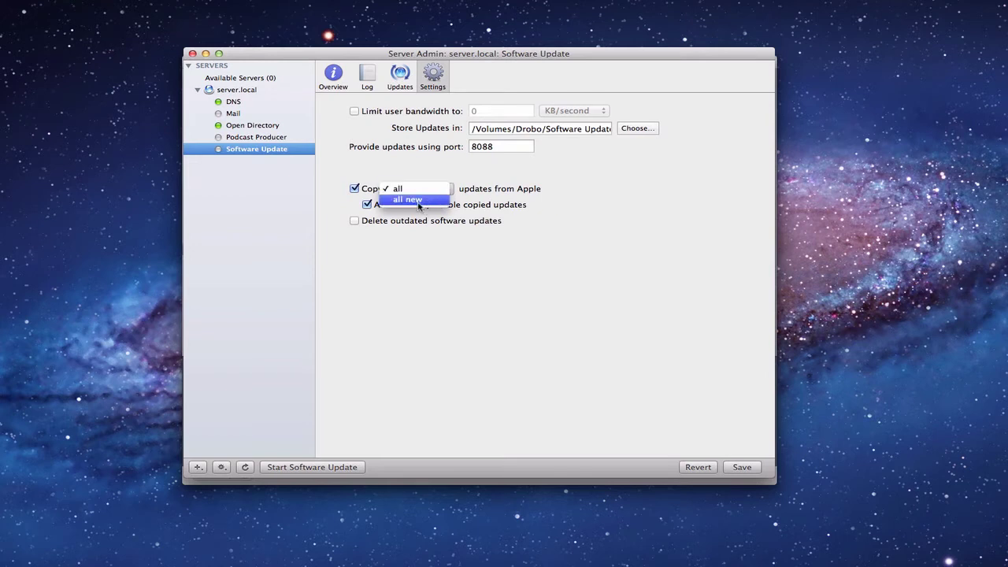
pyautogui.click(419, 200)
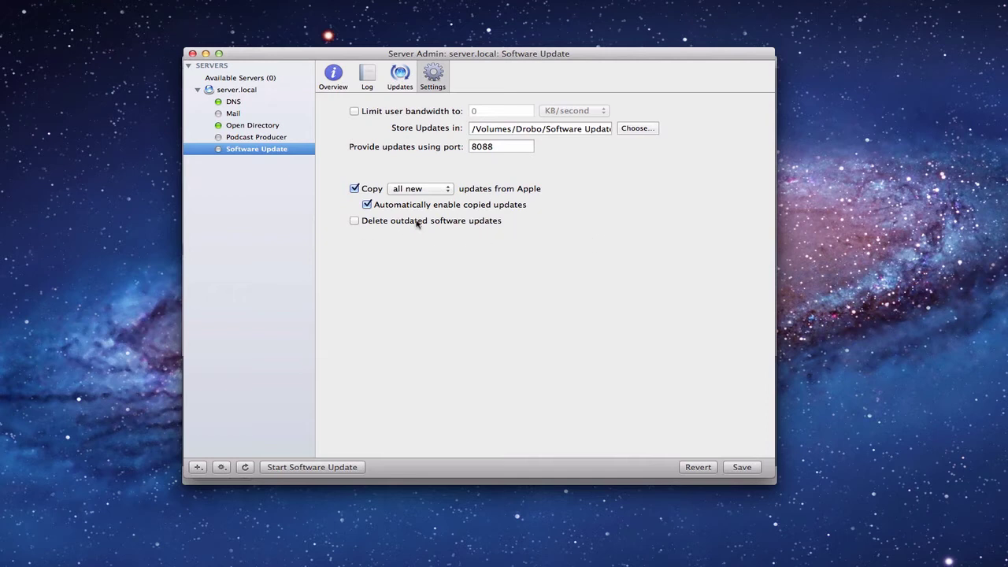
# Enable deletion of outdated software updates and start the Software Update service, saving the configuration changes
pyautogui.click(353, 221)
pyautogui.click(330, 468)
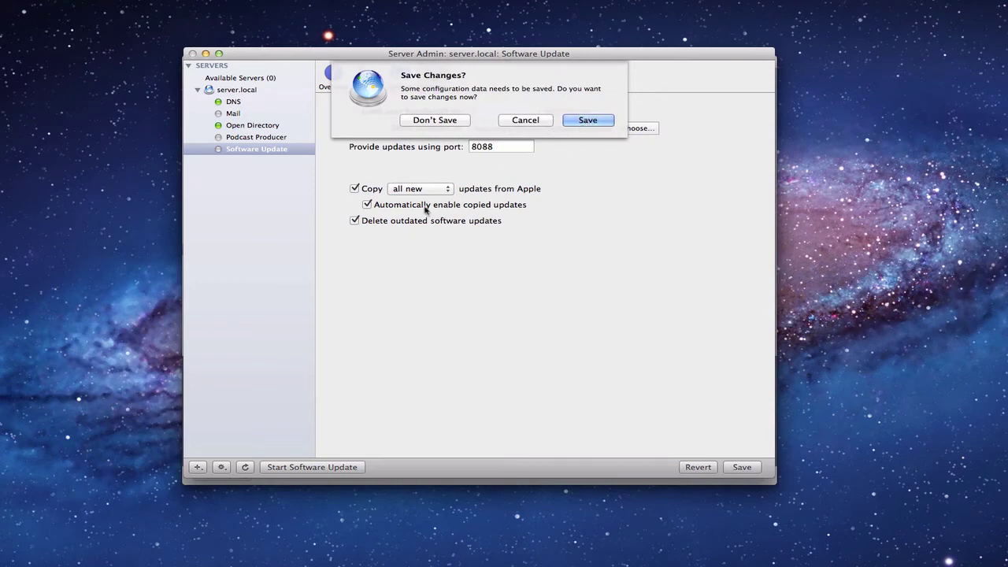
pyautogui.click(587, 119)
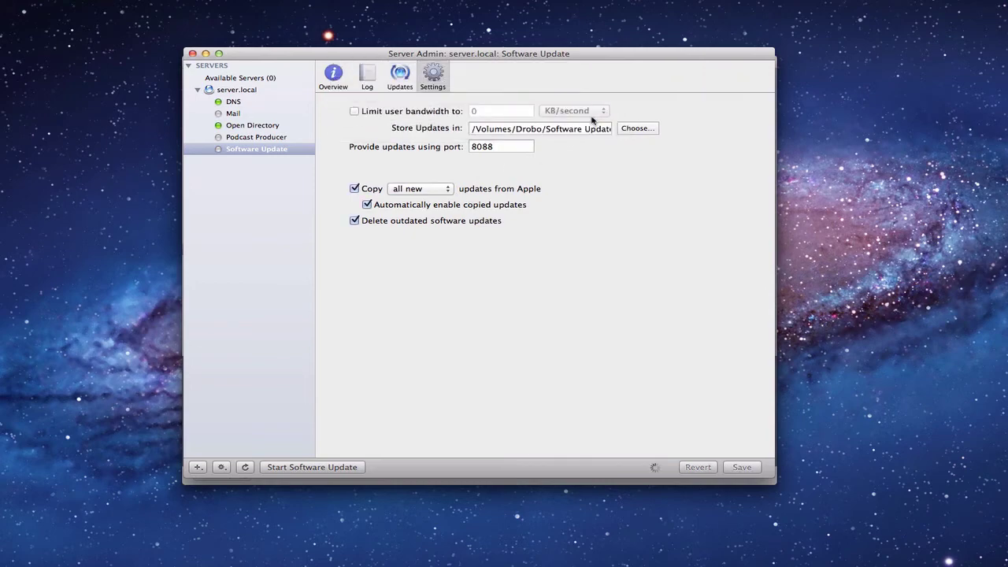
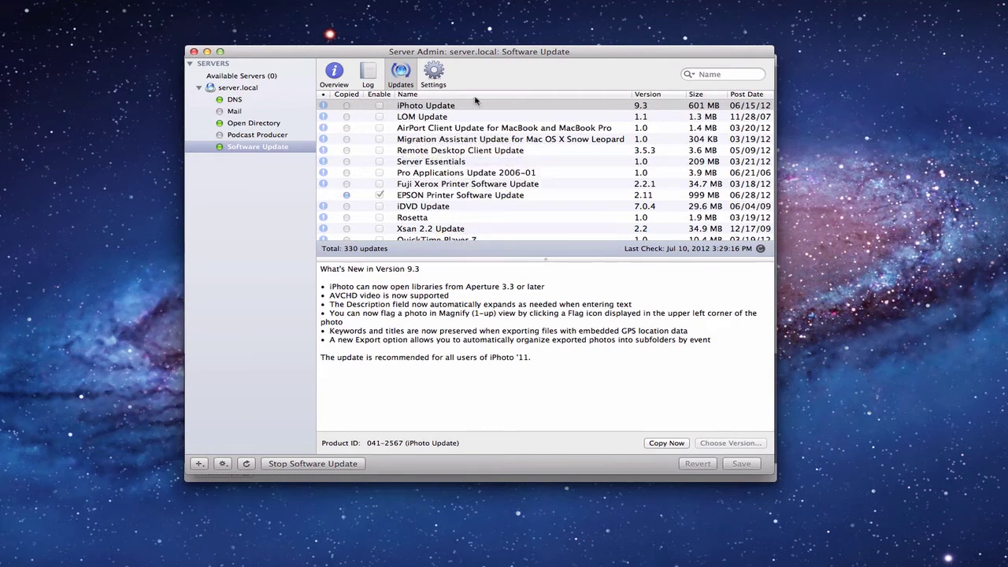
# Sort the update list by size with the largest at the top, followed by post date with the newest at the top
pyautogui.click(705, 96)
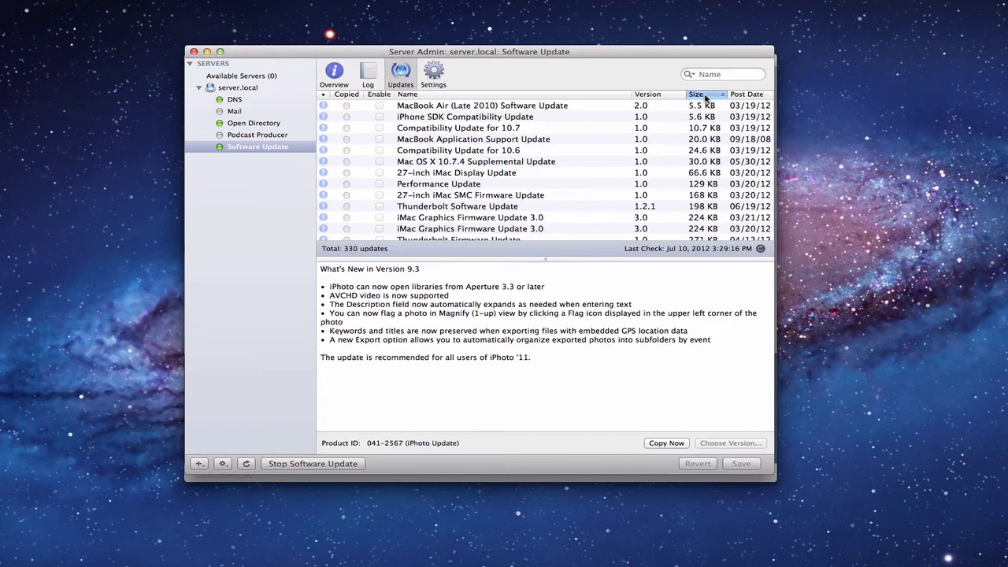
pyautogui.click(706, 96)
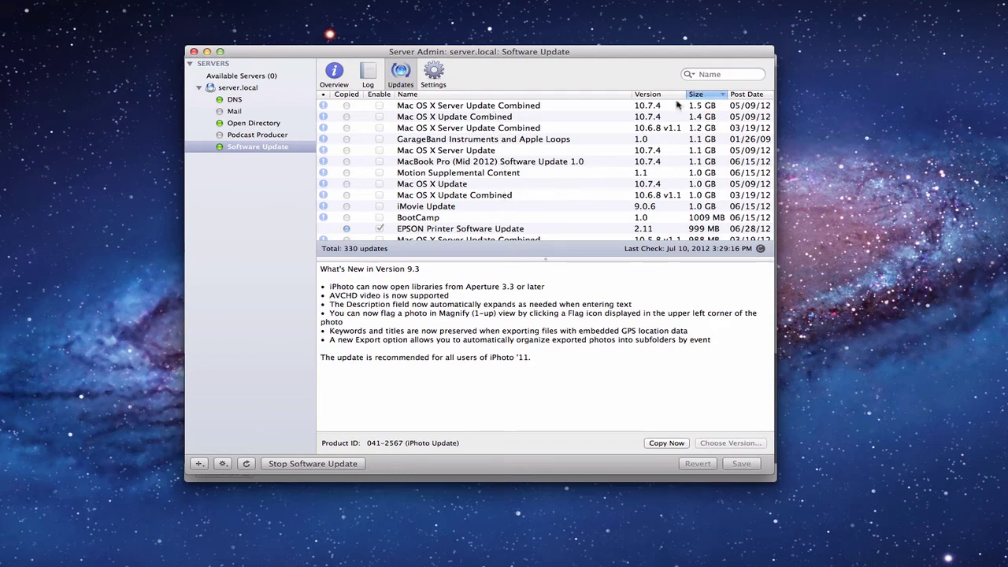
pyautogui.click(753, 96)
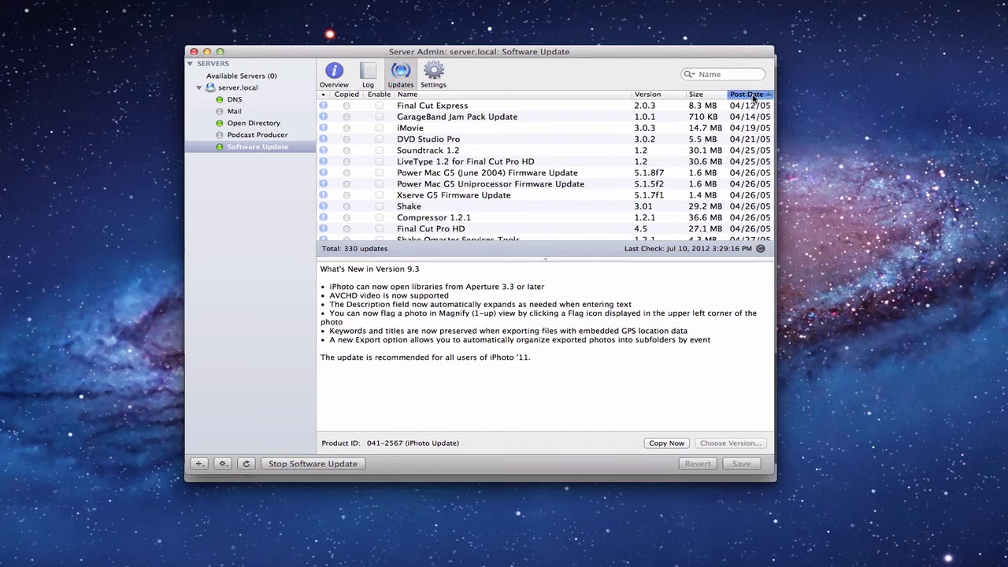
pyautogui.click(754, 96)
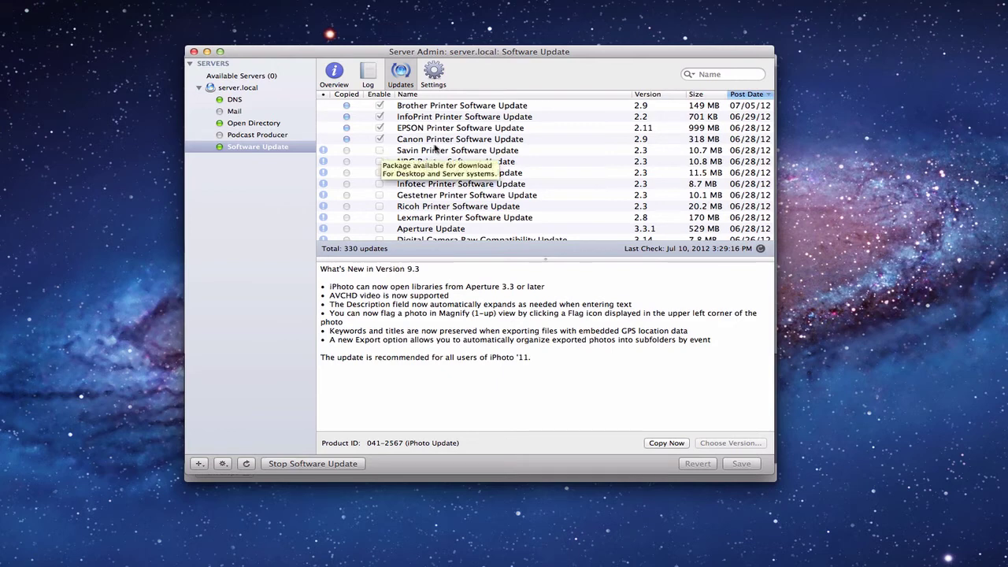
# Compare the details and copy availability of the Savin and Canon Printer Software Updates
pyautogui.click(380, 153)
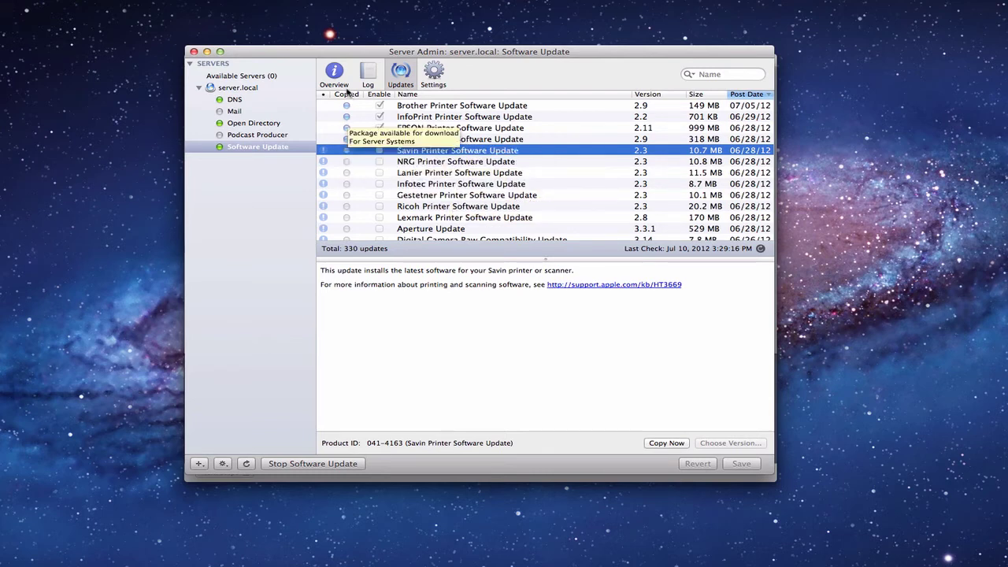
pyautogui.click(473, 142)
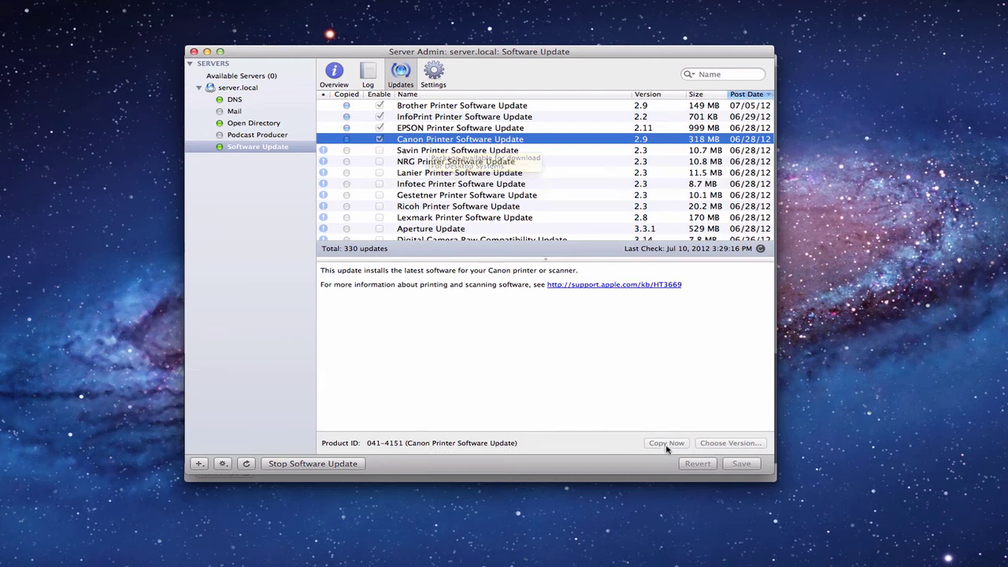
pyautogui.click(413, 150)
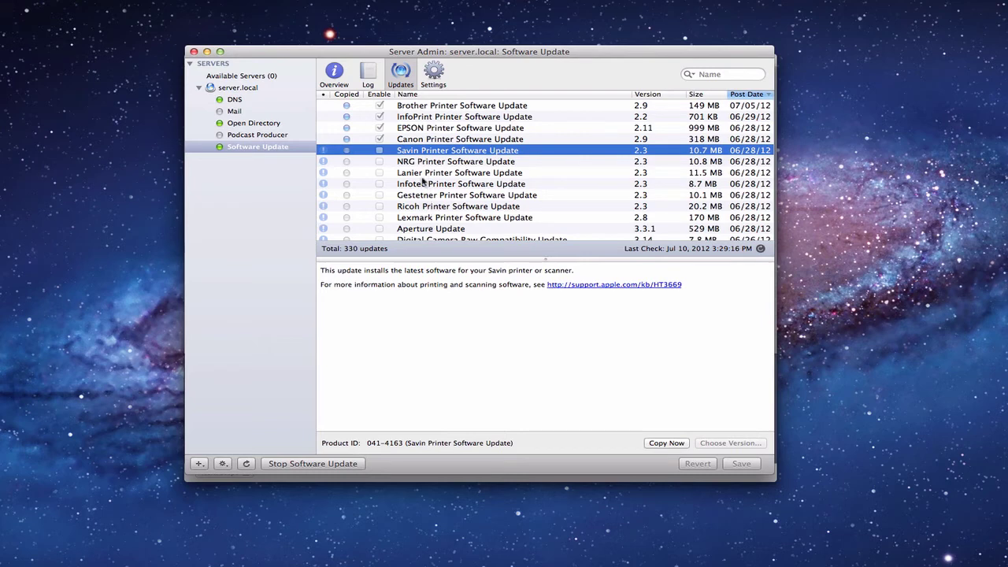
# Copy the Aperture Update 3.3.1 to the server immediately
pyautogui.scroll(-3, 433, 207)
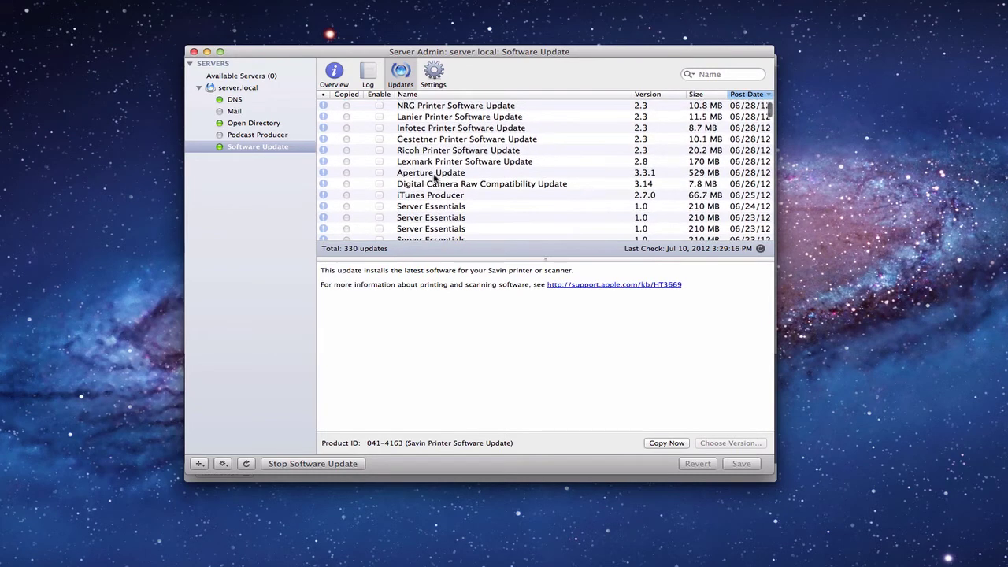
pyautogui.click(434, 176)
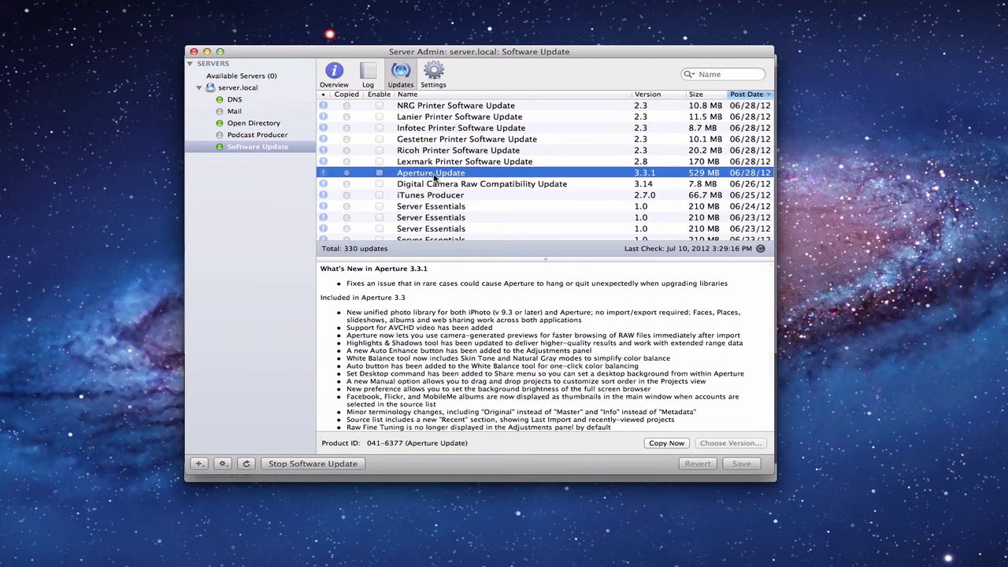
pyautogui.click(668, 443)
pyautogui.click(669, 444)
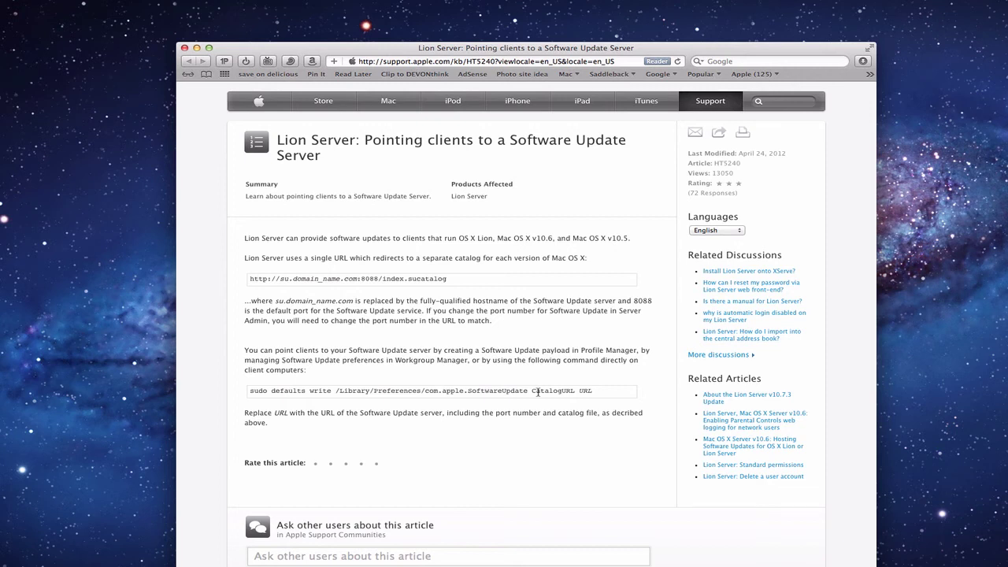
# Minimize the Apple support article, switch to the Server app and open the Profile Manager web administration page
pyautogui.click(198, 49)
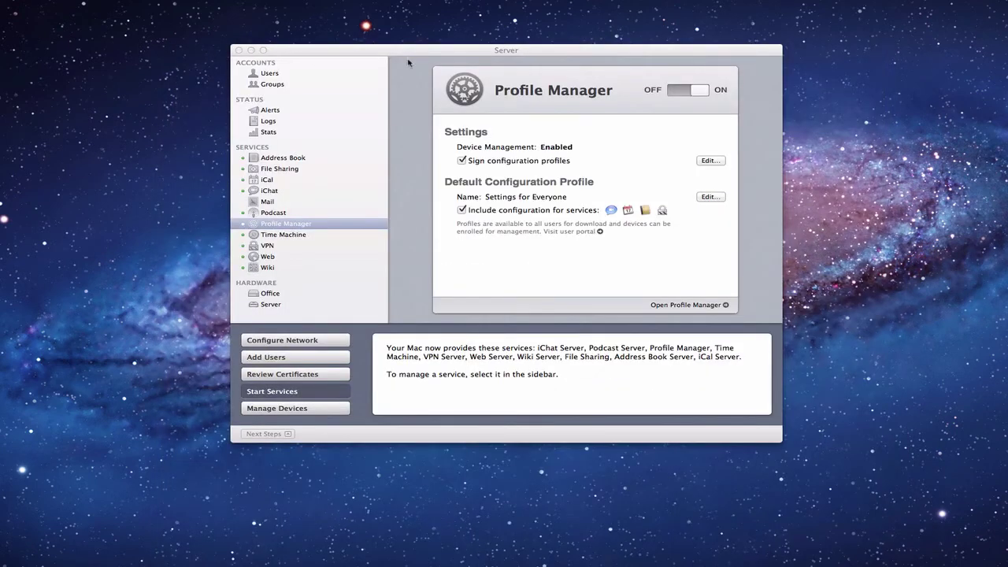
pyautogui.click(430, 51)
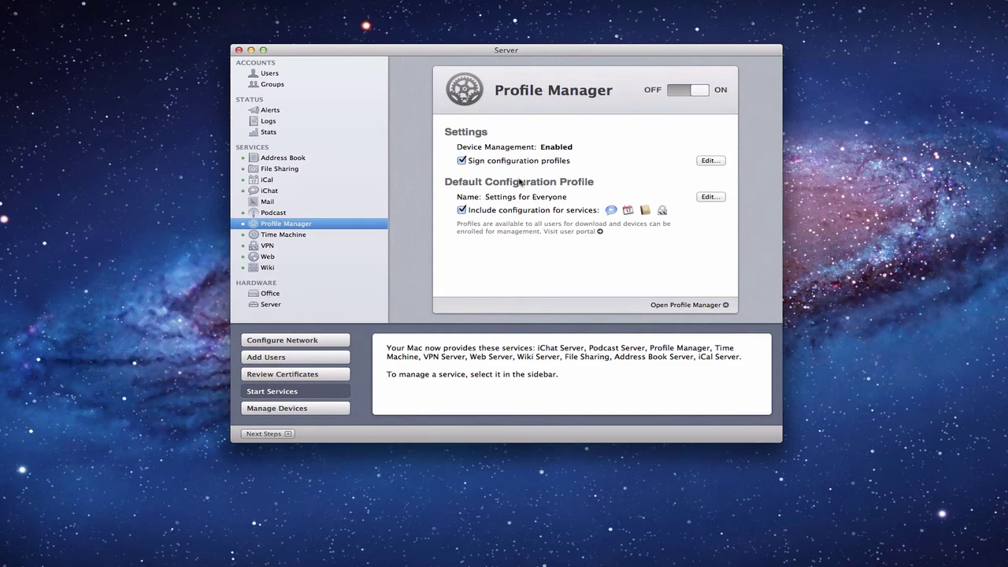
pyautogui.click(710, 306)
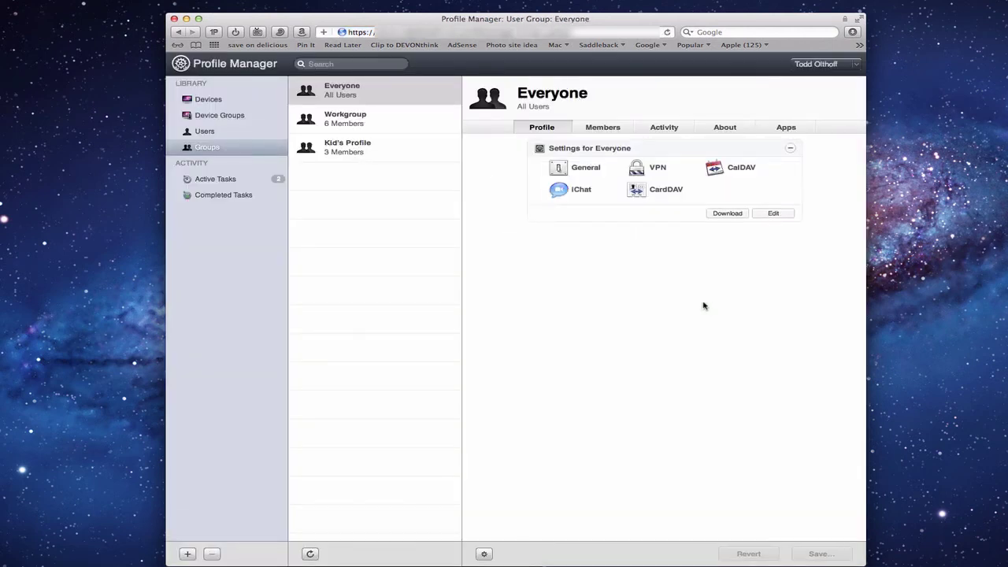
# Open the profile settings of the Desktop Macs device group and add a Software Update payload for Mac OS X
pyautogui.click(218, 117)
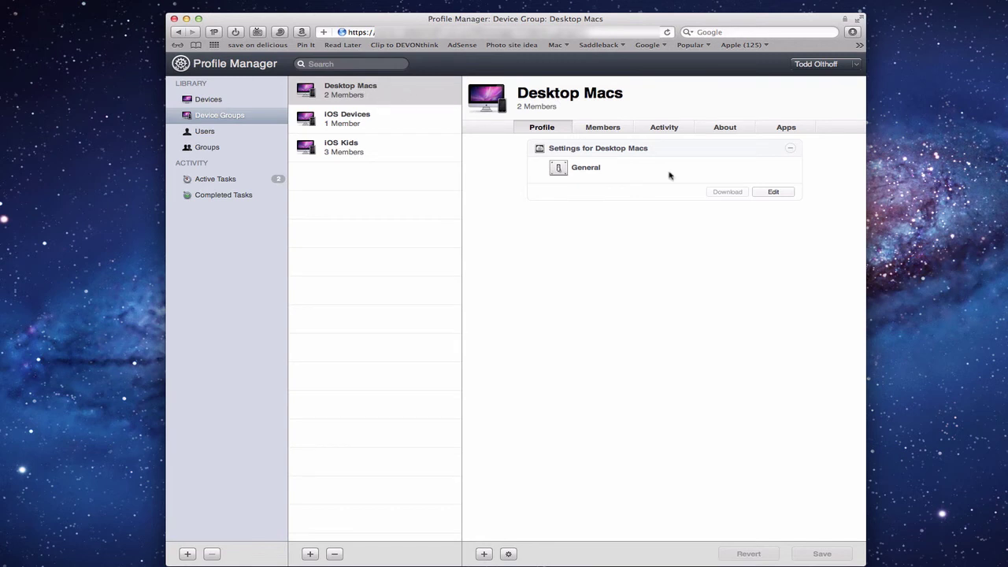
pyautogui.click(771, 194)
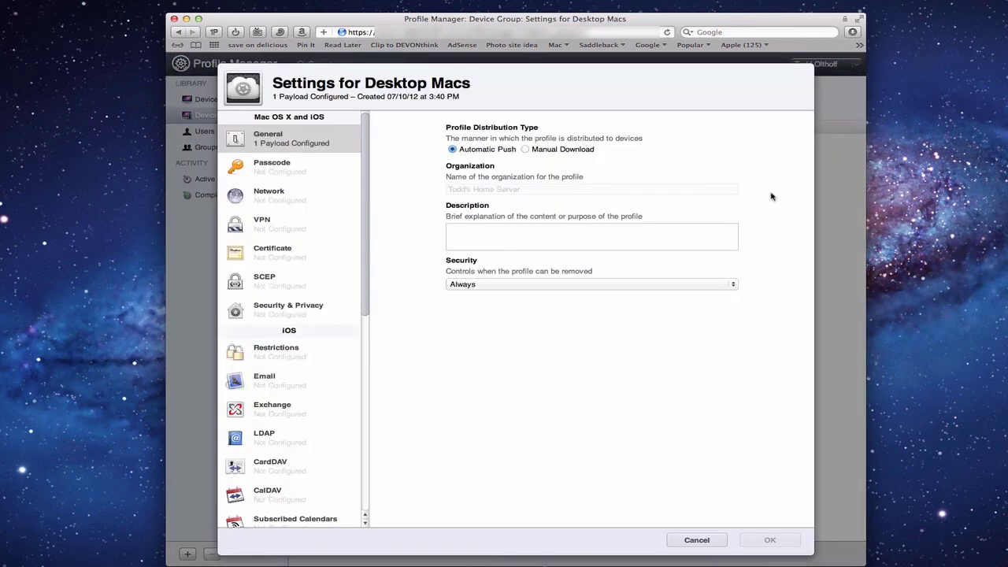
pyautogui.scroll(-10, 304, 334)
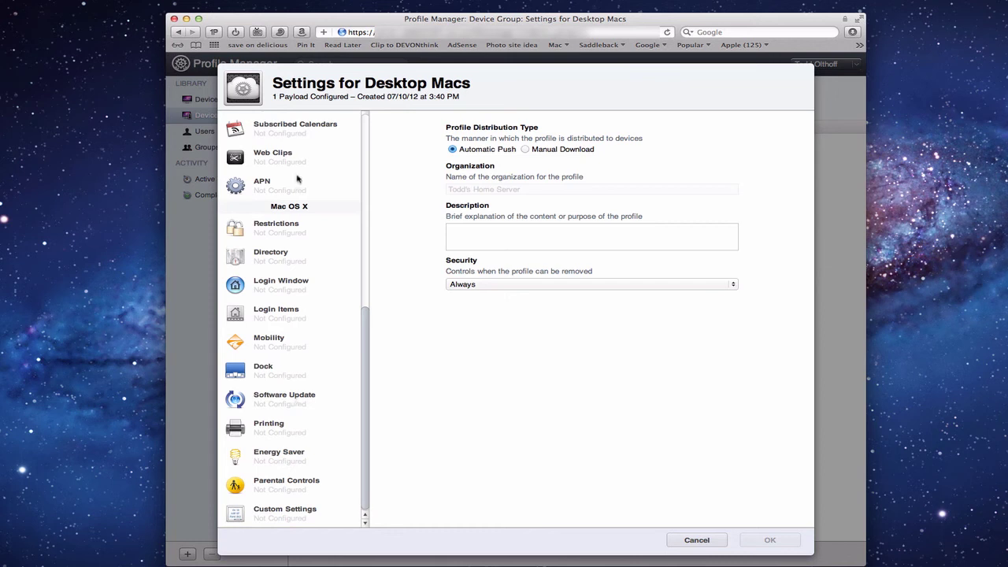
pyautogui.click(276, 406)
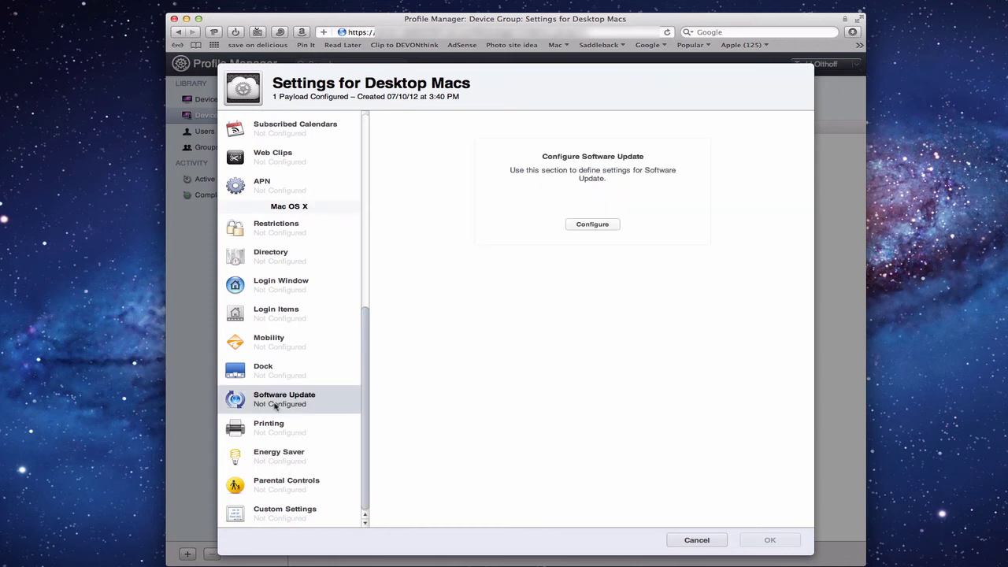
pyautogui.click(583, 226)
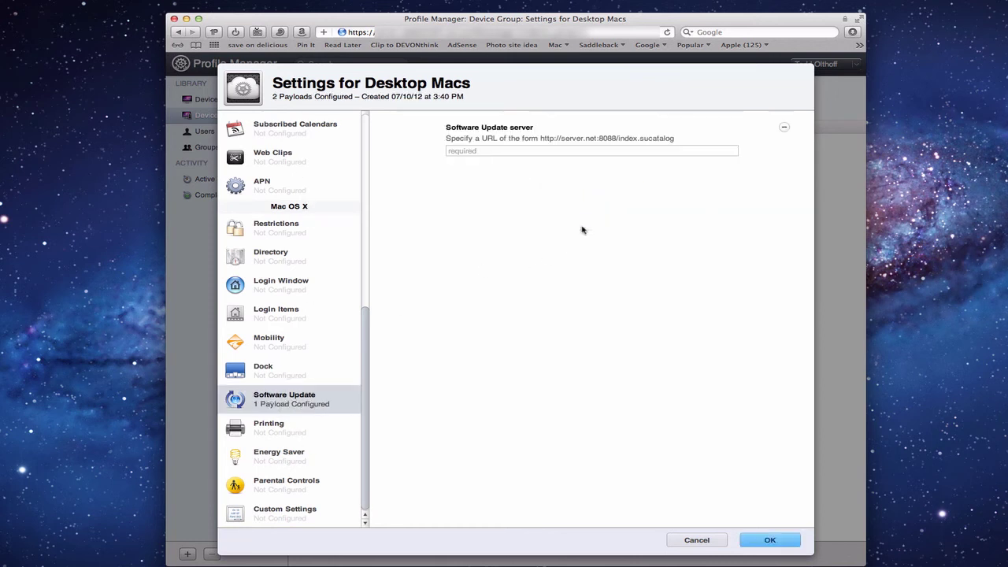
pyautogui.click(470, 153)
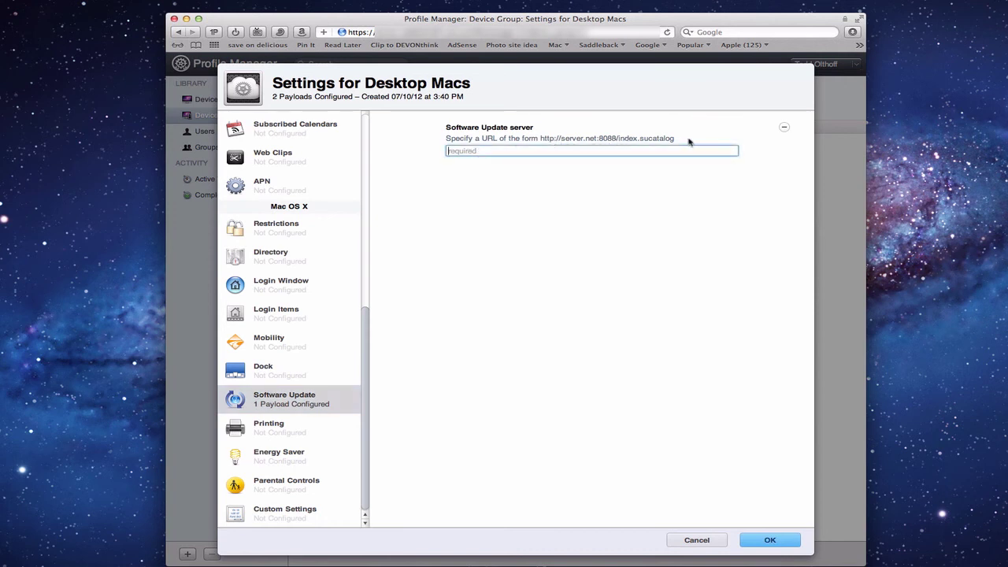
pyautogui.write('http:/')
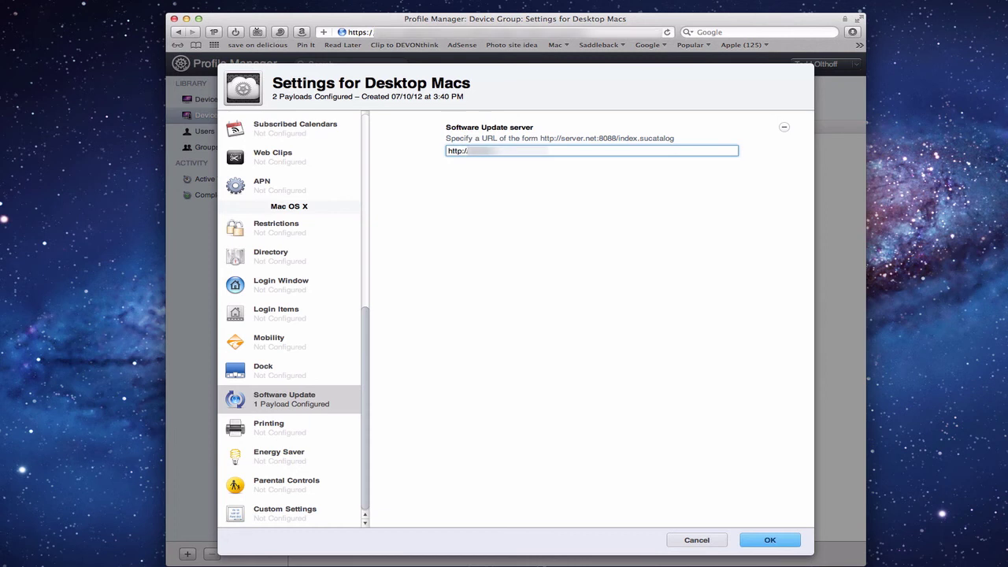
pyautogui.write('/server.local')
pyautogui.write(':')
pyautogui.write('8088')
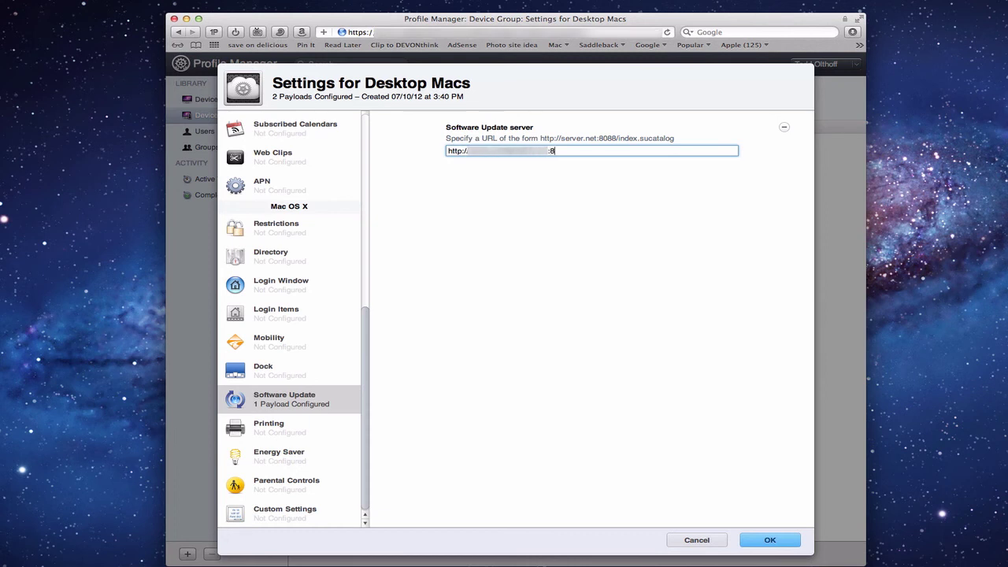
pyautogui.write('/')
pyautogui.write('inde')
pyautogui.write('.sucate')
pyautogui.write('log')
pyautogui.click(772, 541)
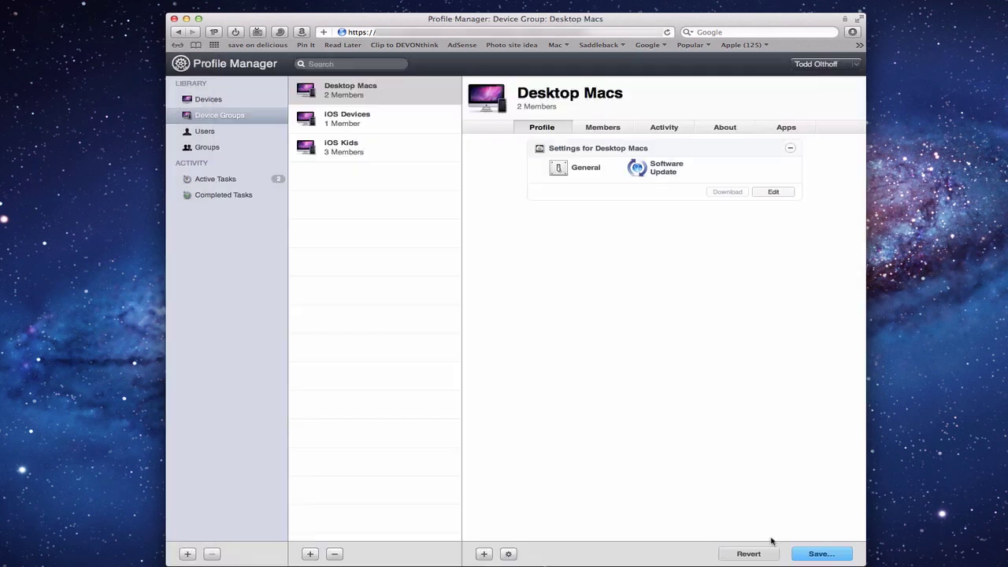